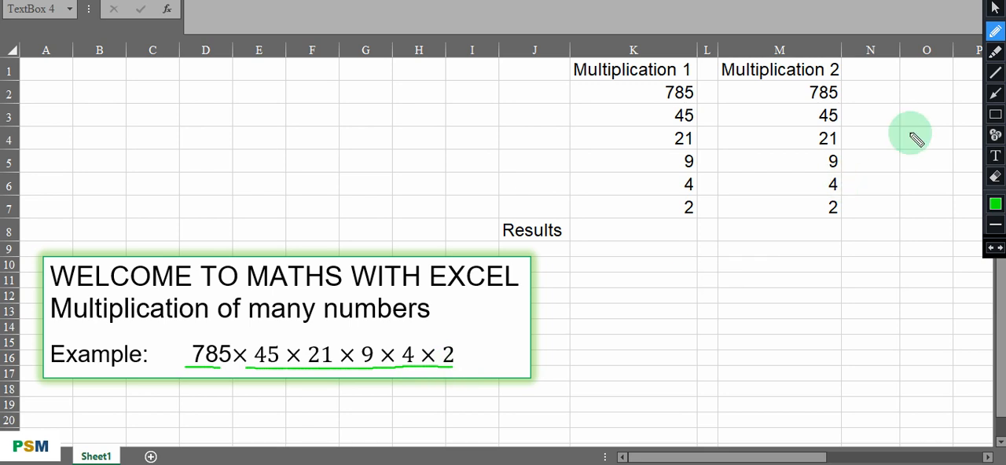
- Switch from the annotation pen to the selection pointer and go through the Multiplication 1 cells from K2 down to K8
click(994, 9)
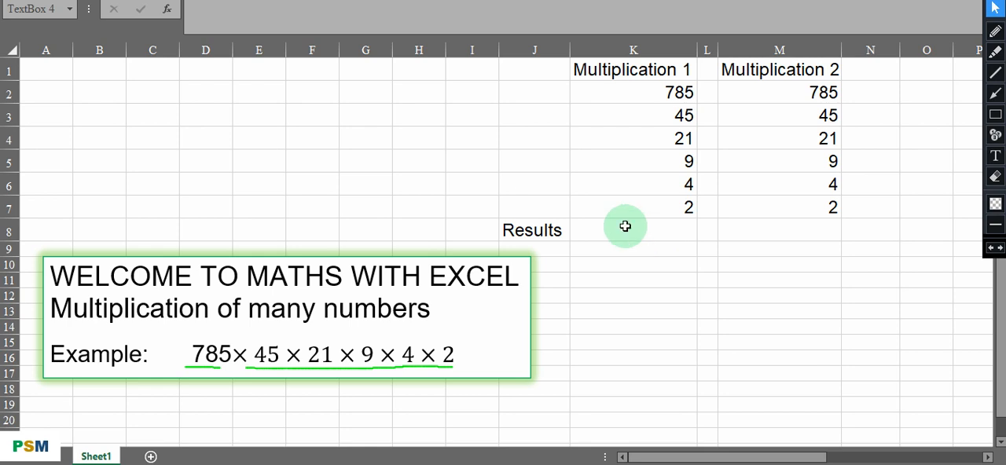
click(624, 227)
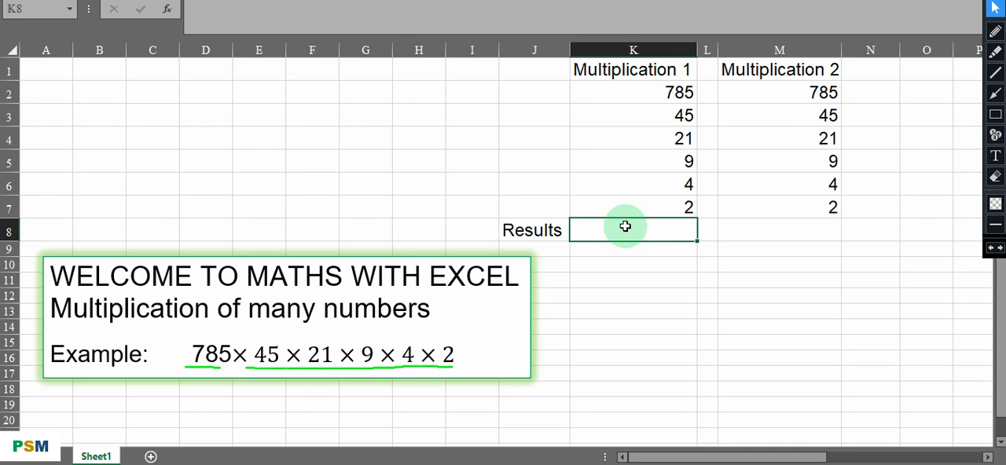
click(610, 94)
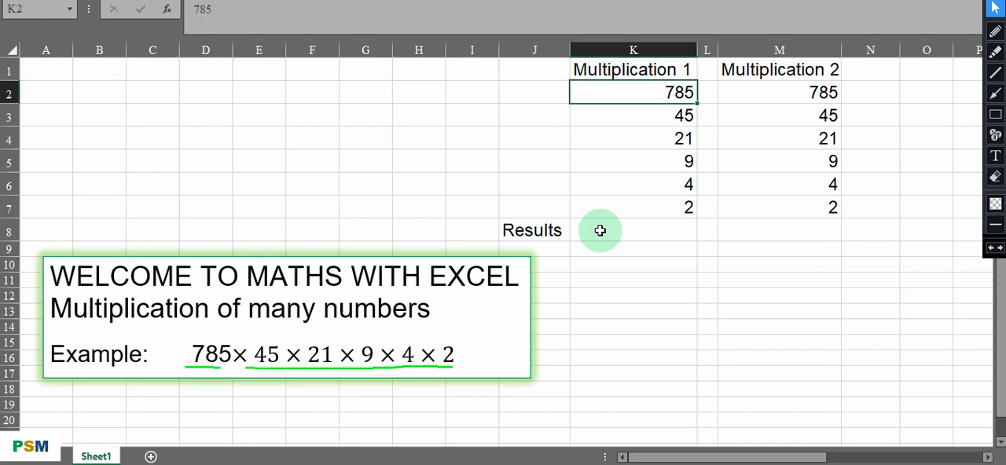
key(Down)
key(Down)
key(Down)
key(Down)
key(Down)
key(Down)
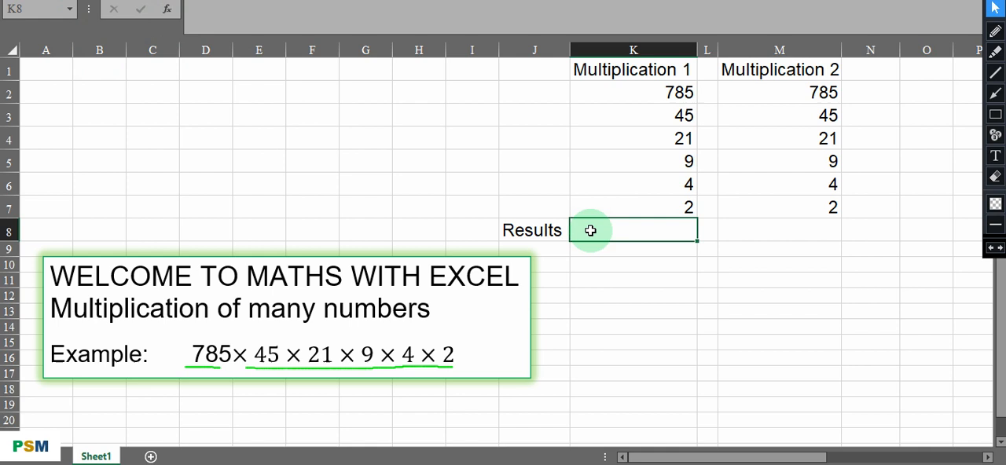
- Enter the formula =(K2*K3*K4*K5*K6*K7) in the Results cell K8 to multiply all Multiplication 1 numbers
double_click(590, 230)
text(+)
key(BackSpace)
text(=()
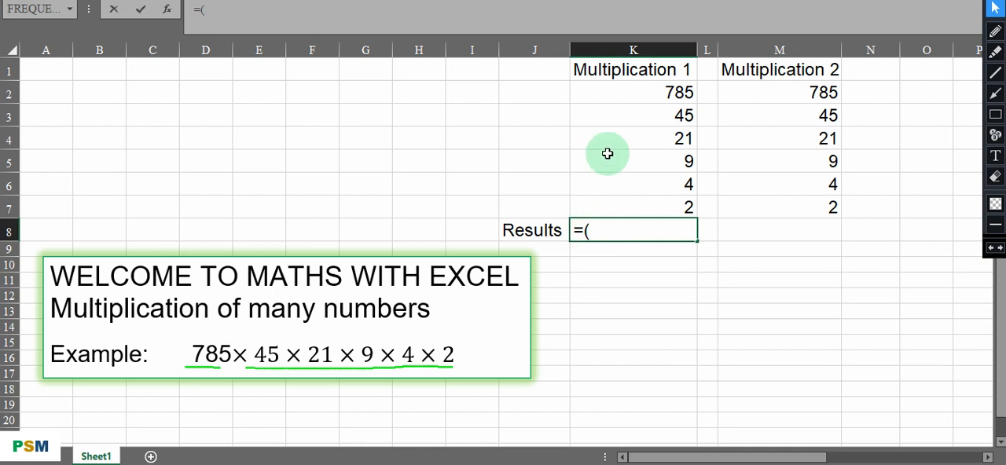
click(616, 95)
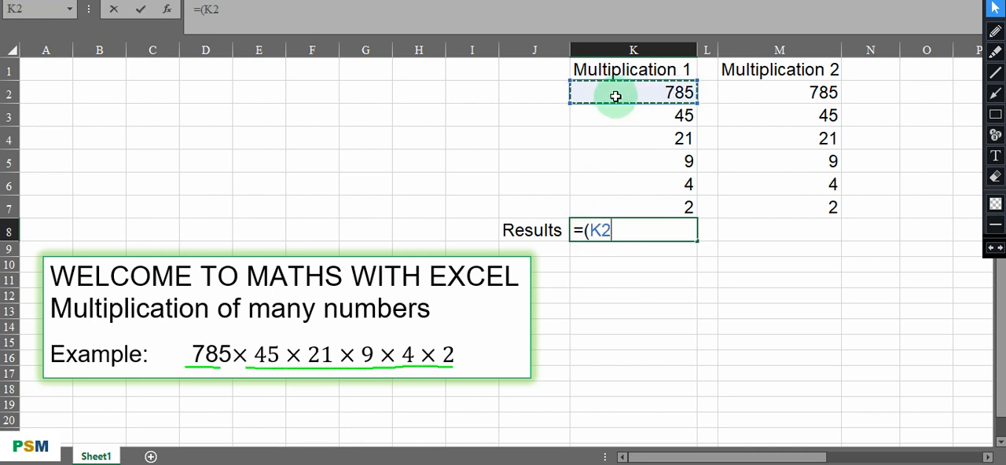
text(*)
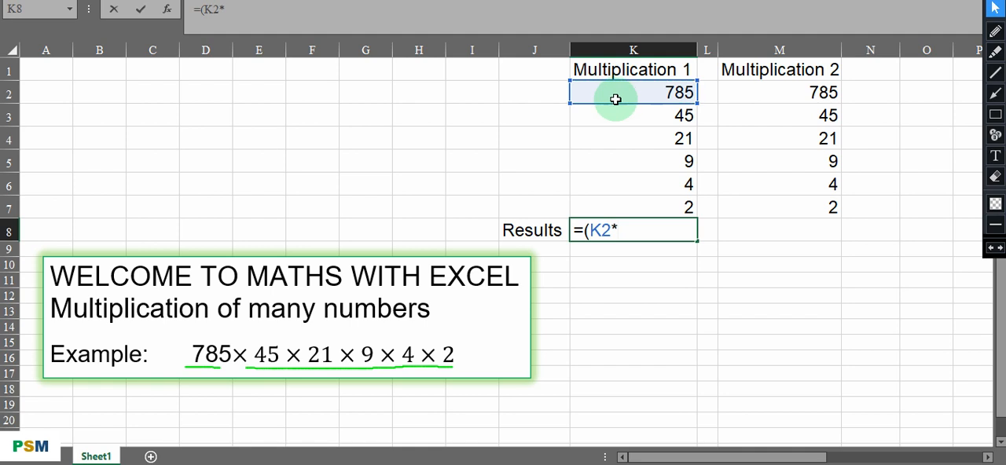
click(619, 118)
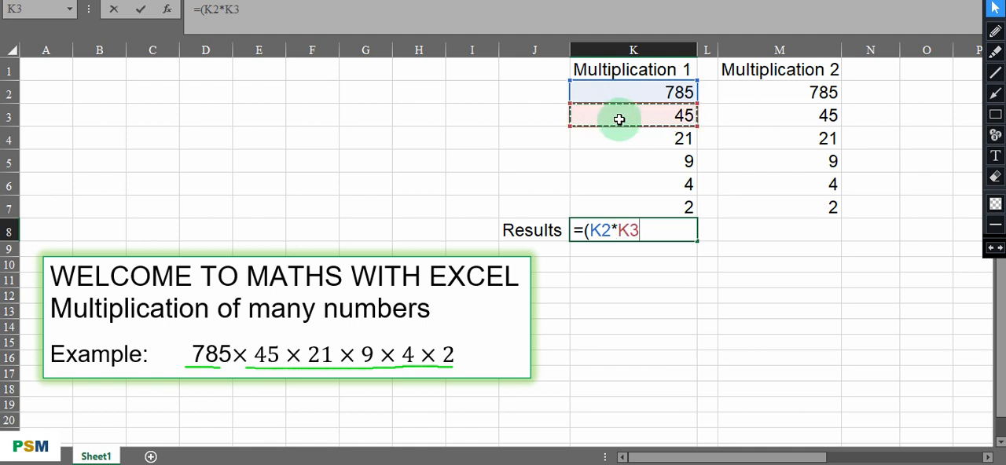
text(*)
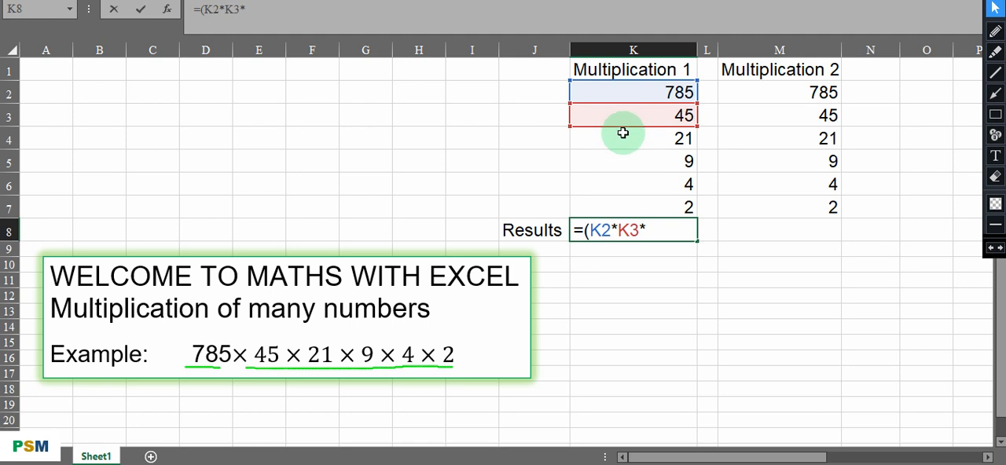
click(623, 139)
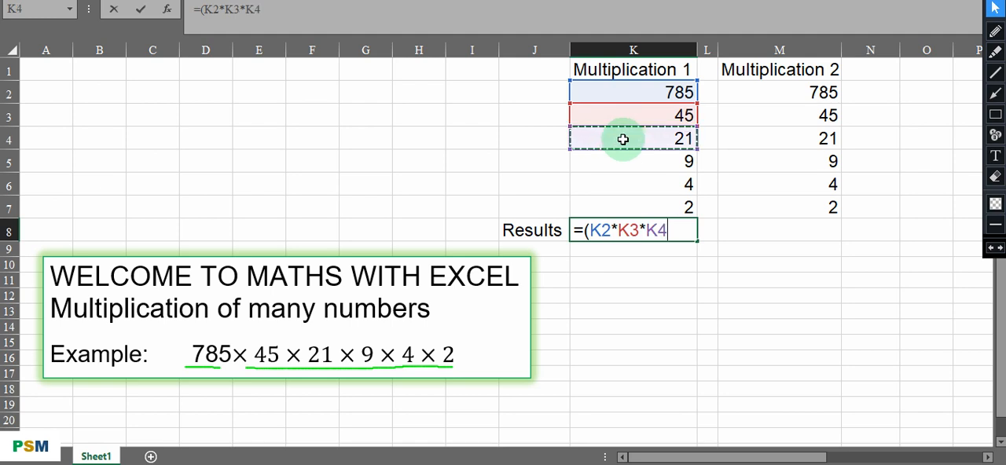
text(*)
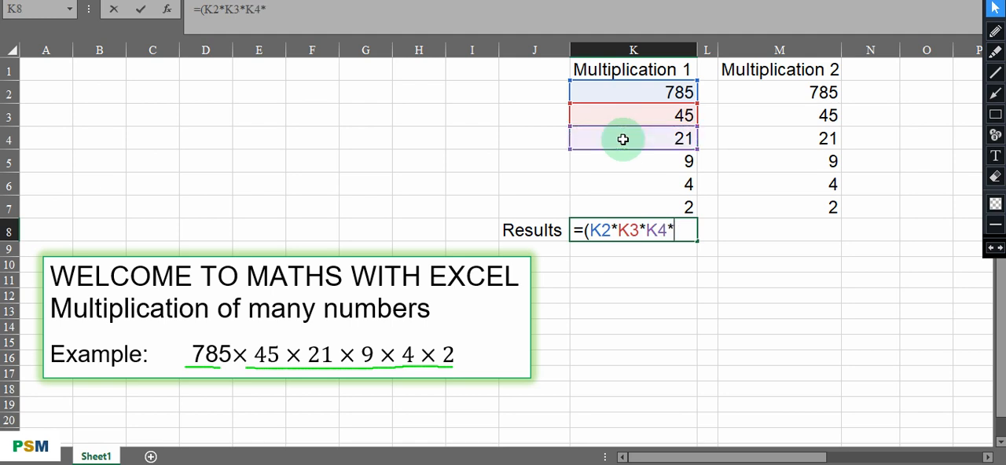
click(624, 163)
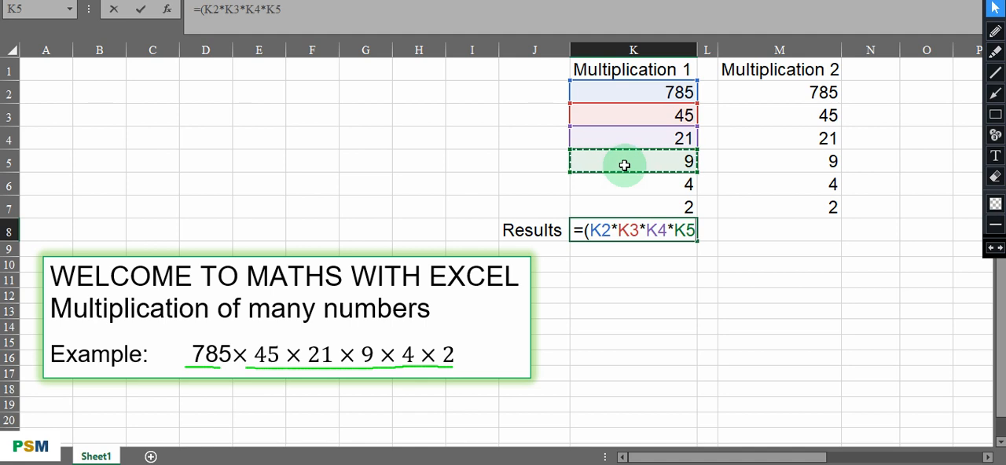
text(*)
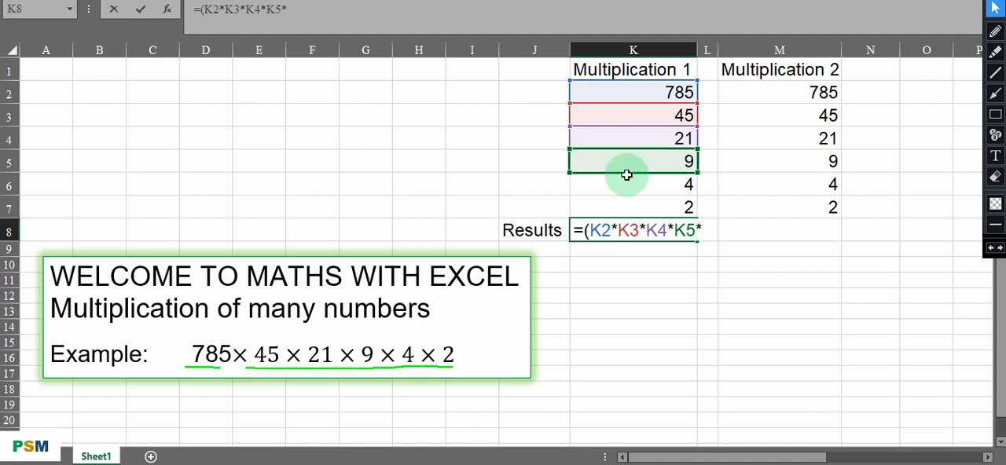
click(626, 186)
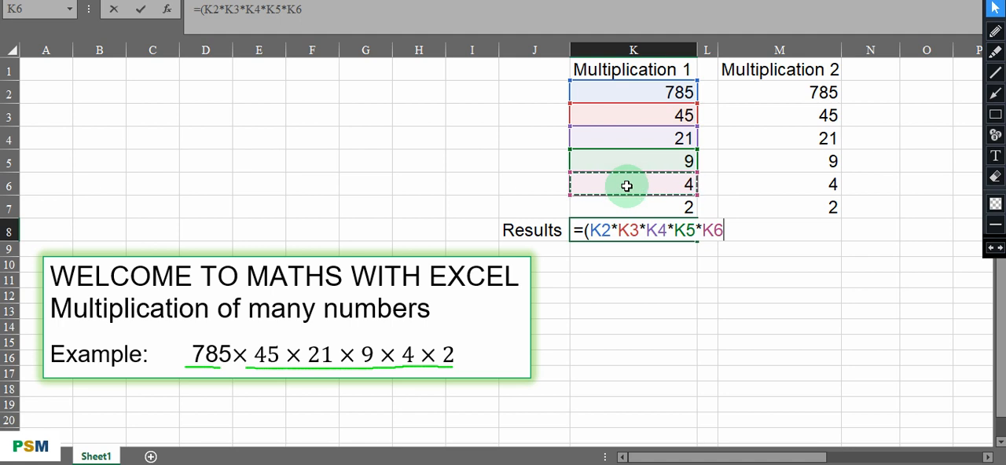
text(*)
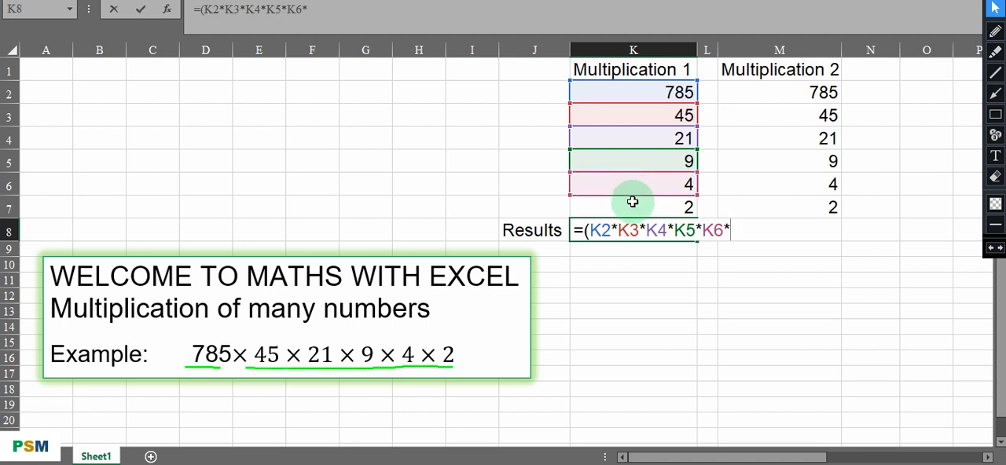
click(628, 210)
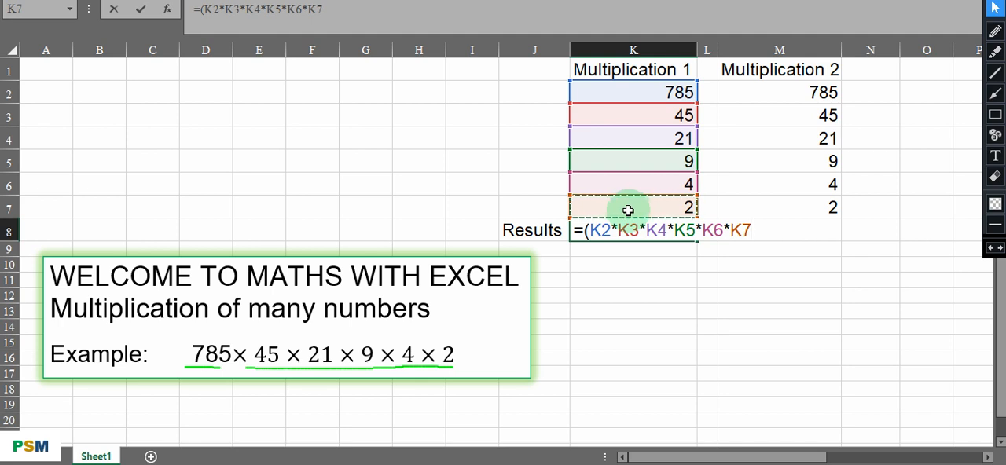
text())
key(Return)
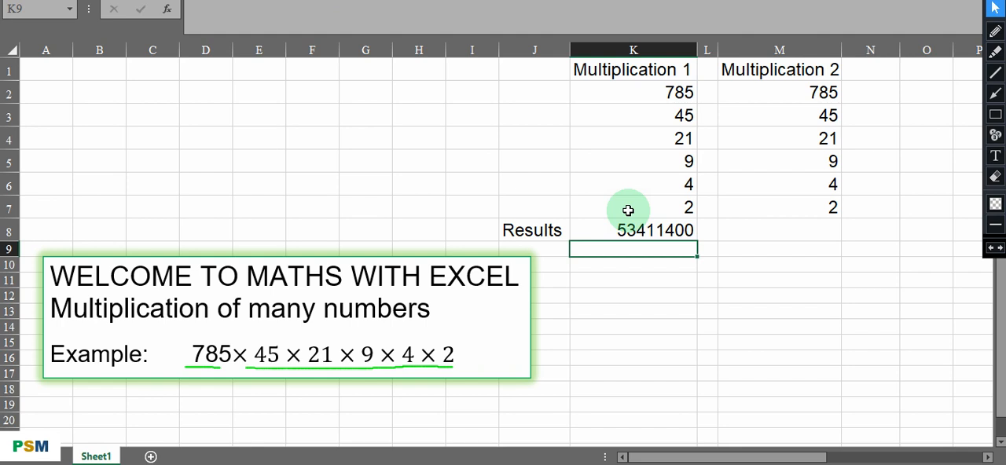
- Enter the formula =product(M2:M7) in the Results cell M8 to multiply the Multiplication 2 numbers
click(742, 229)
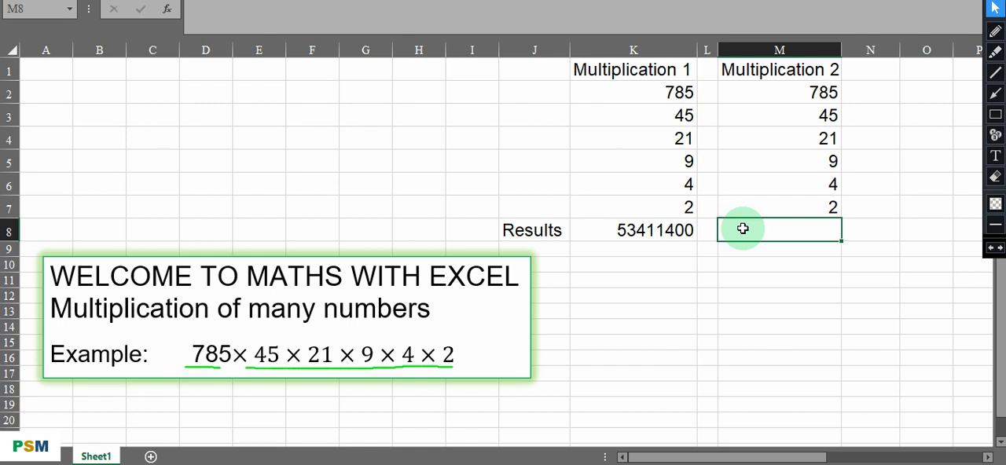
double_click(734, 231)
text(=pro)
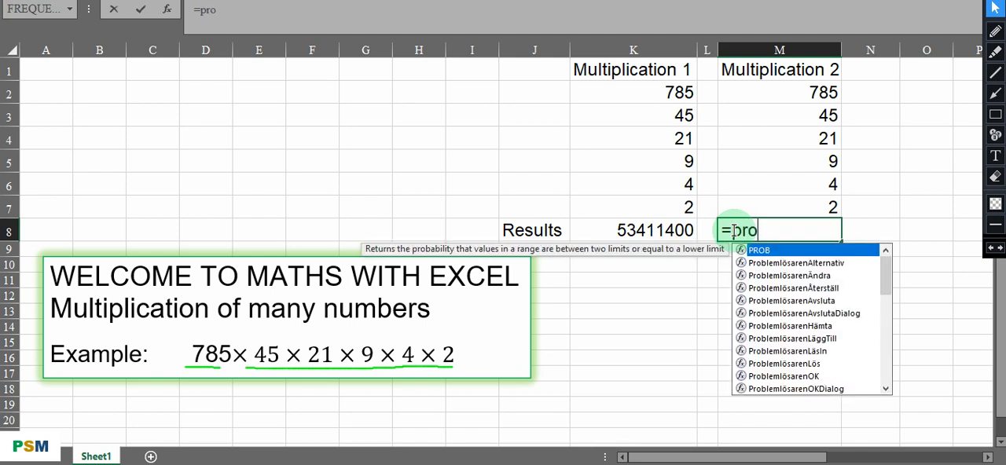
text(duct)
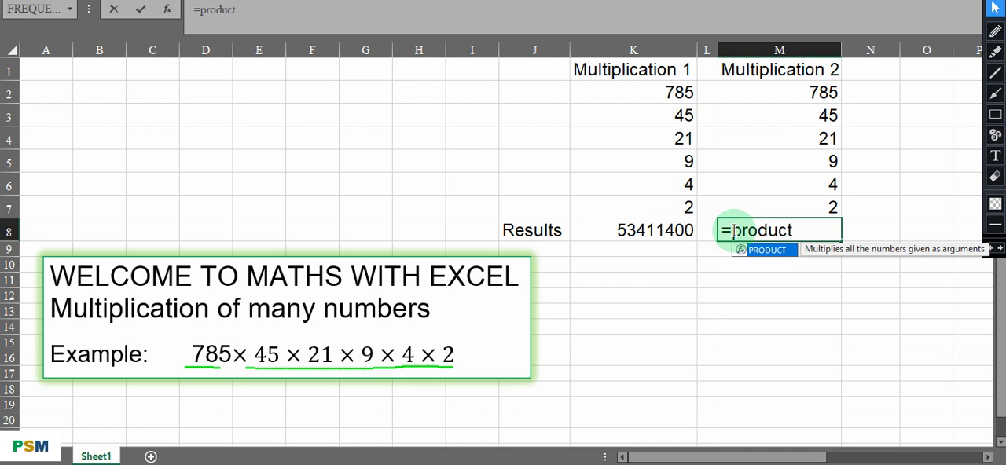
text(()
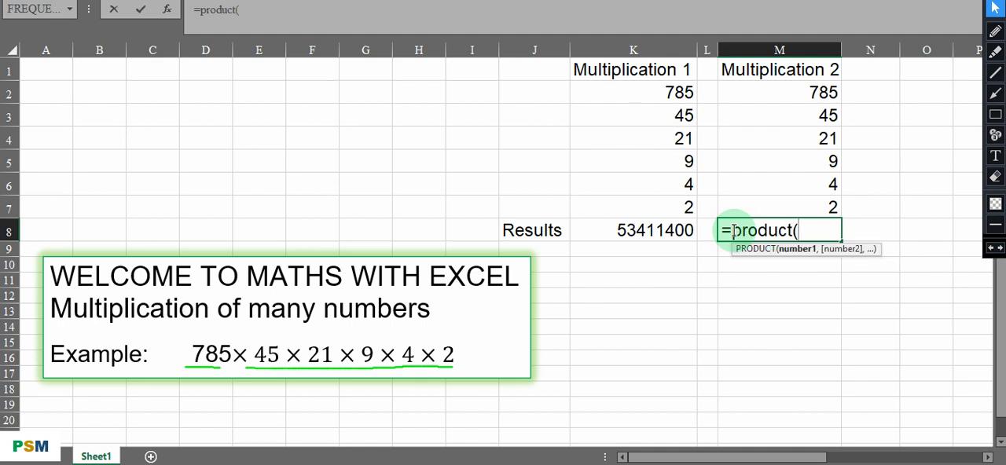
drag(789, 96, 798, 201)
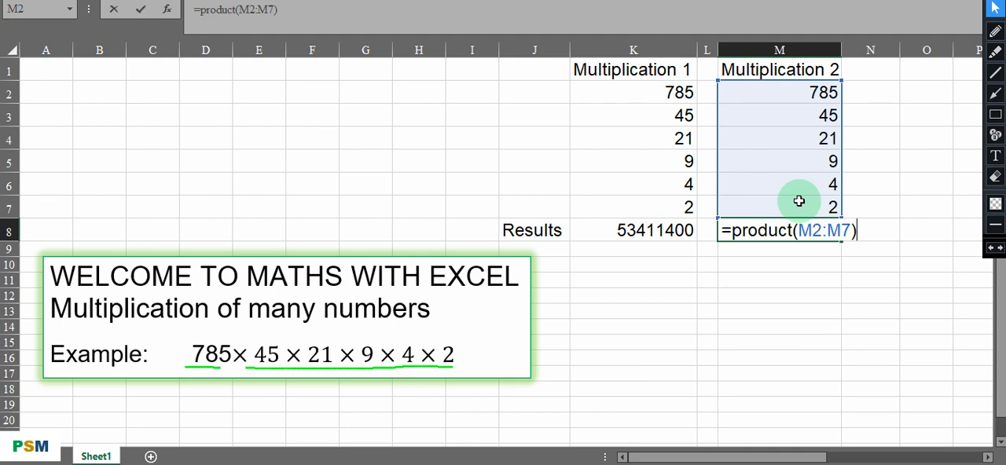
key(Return)
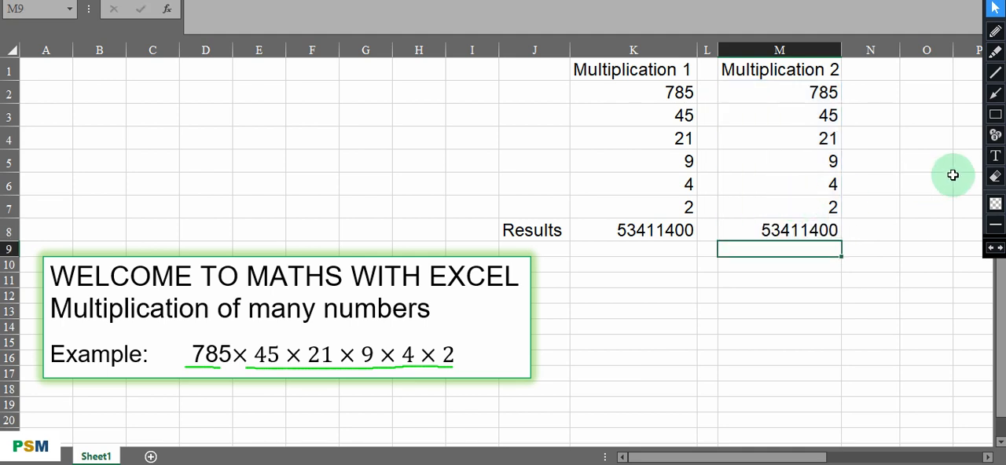
- Erase the green pen underlines beneath the example expression and bring the closing message in columns Q to AD into view
click(993, 181)
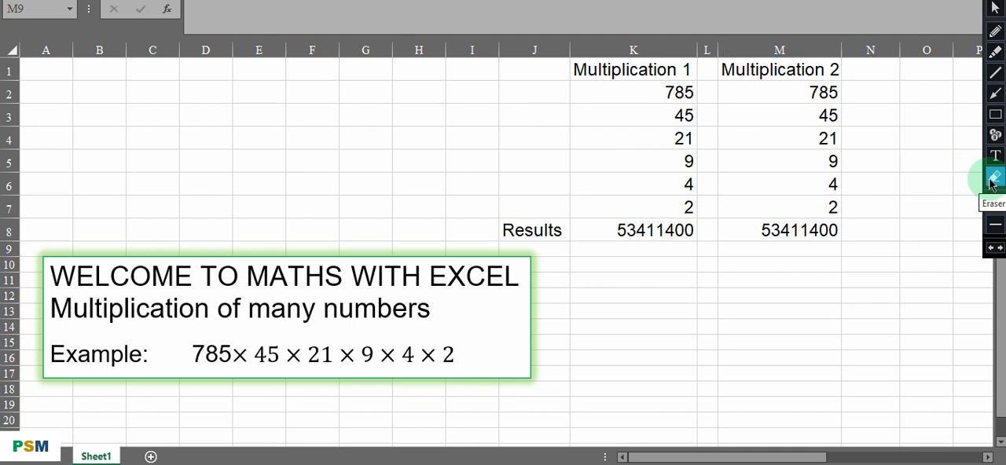
click(993, 10)
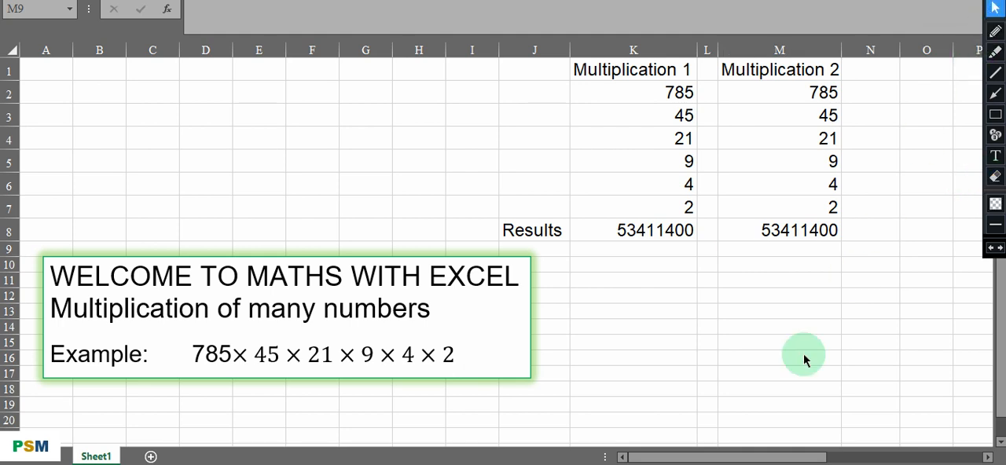
drag(740, 460, 898, 460)
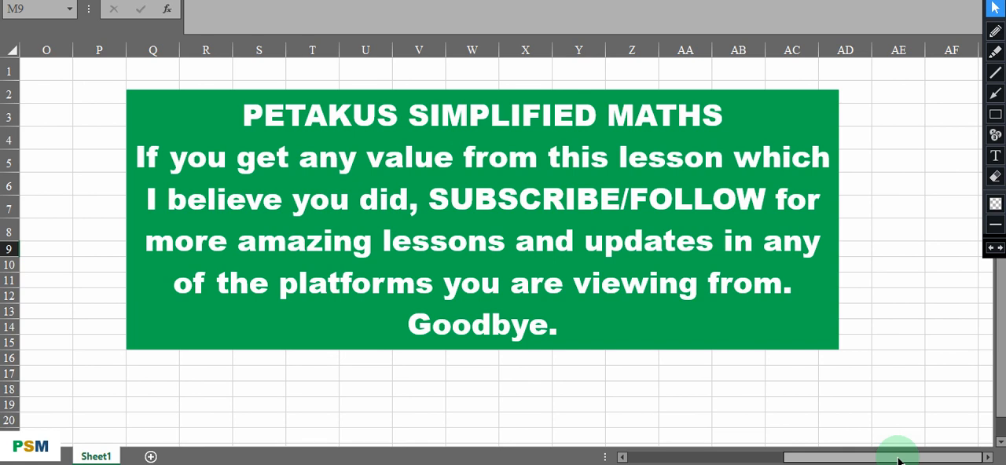